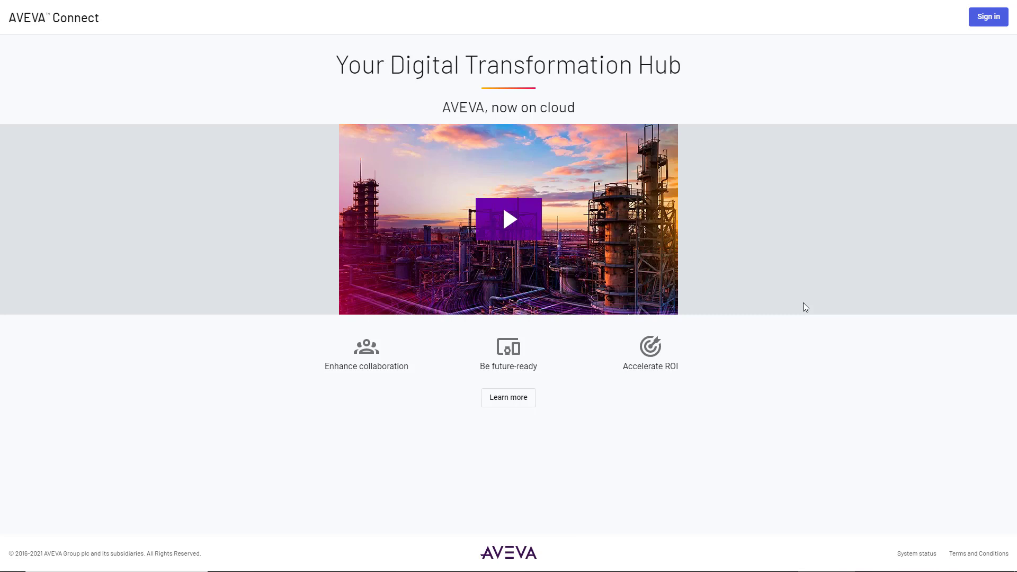
Sign in to AVEVA Connect with the work e-mail address and choose the personal user account
{"action": "left_click", "coordinate": [978, 19]}
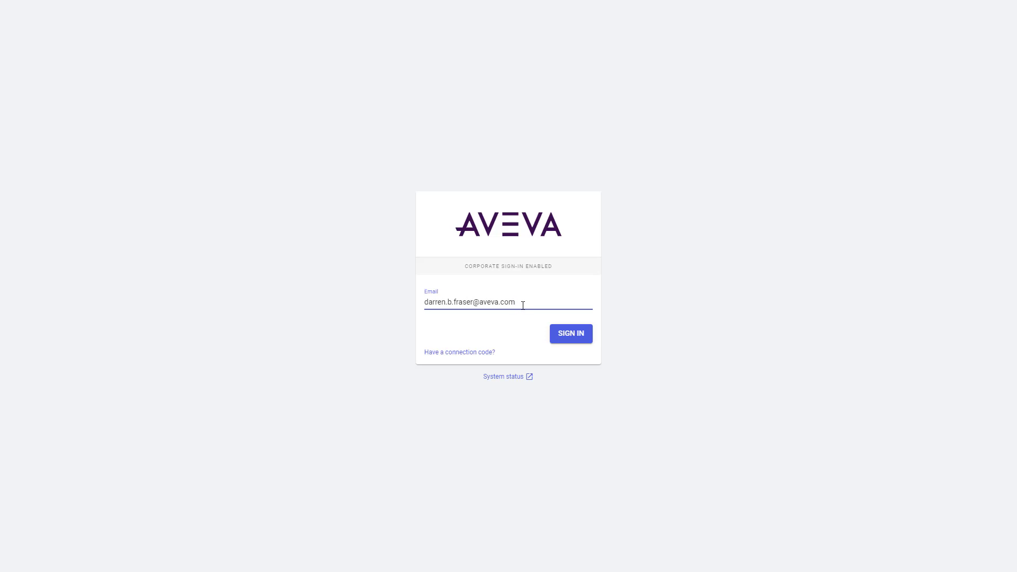
{"action": "left_click", "coordinate": [565, 335]}
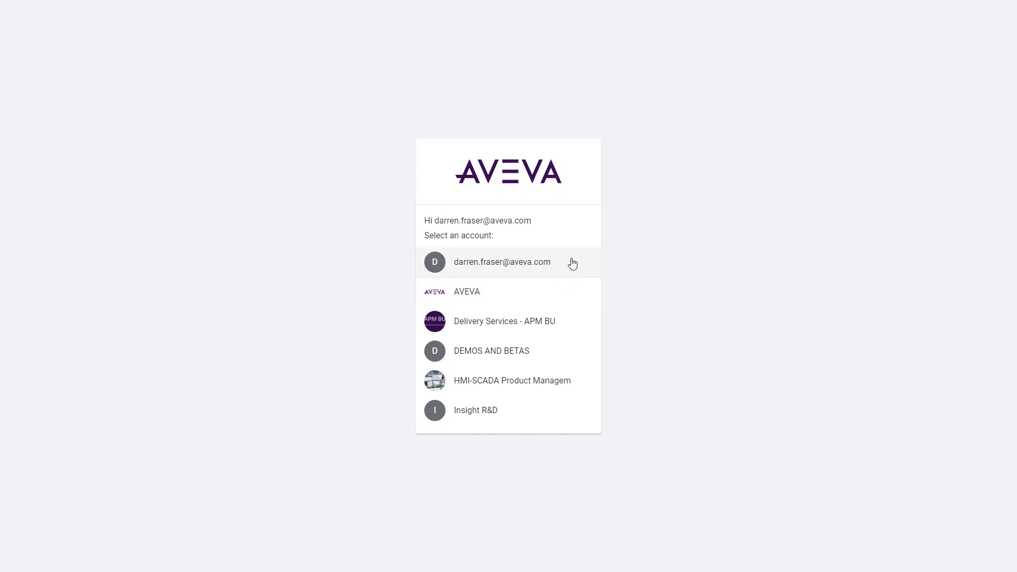
{"action": "left_click", "coordinate": [521, 263]}
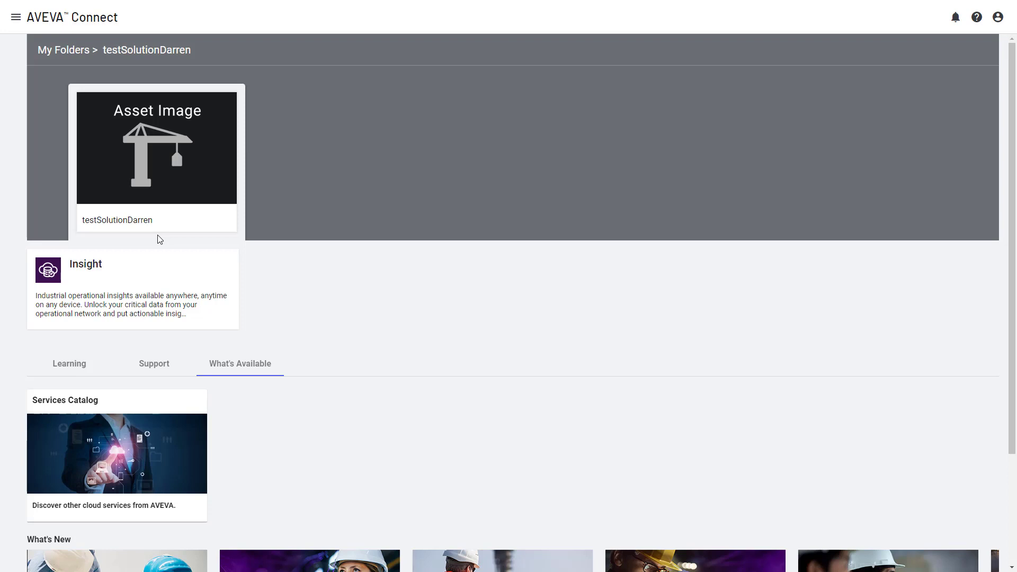
Open the Services Catalog to check which services the account is subscribed to
{"action": "left_click", "coordinate": [16, 20]}
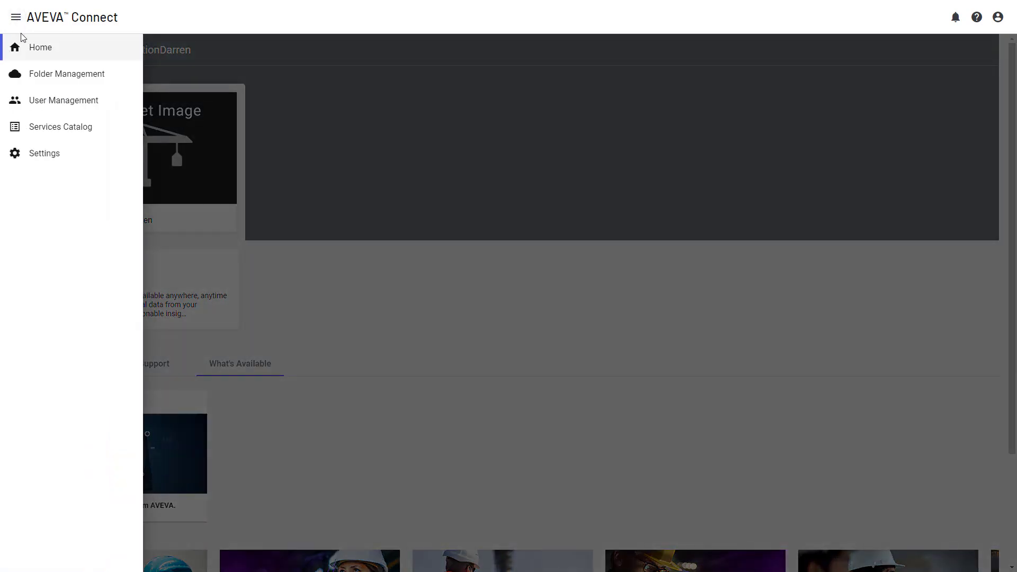
{"action": "left_click", "coordinate": [105, 127]}
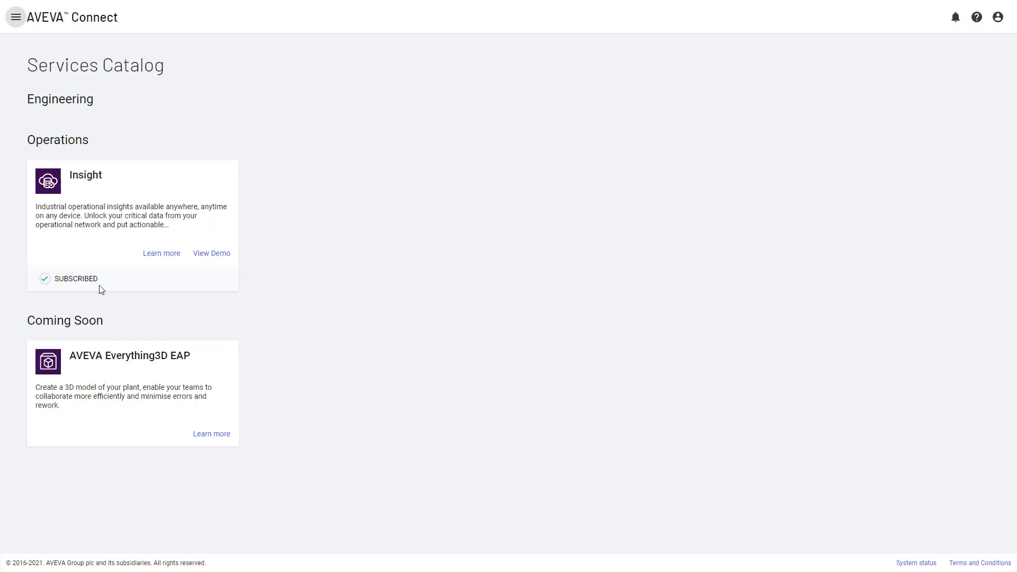
Start adding a new folder in Folder Management named Australia and switch to selecting a stock image
{"action": "left_click", "coordinate": [16, 18]}
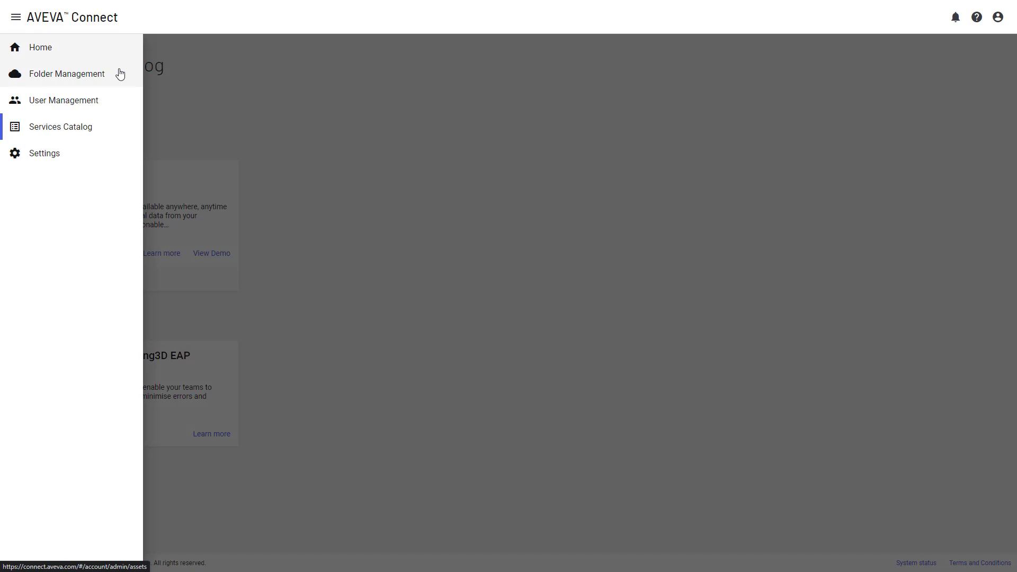
{"action": "left_click", "coordinate": [120, 74]}
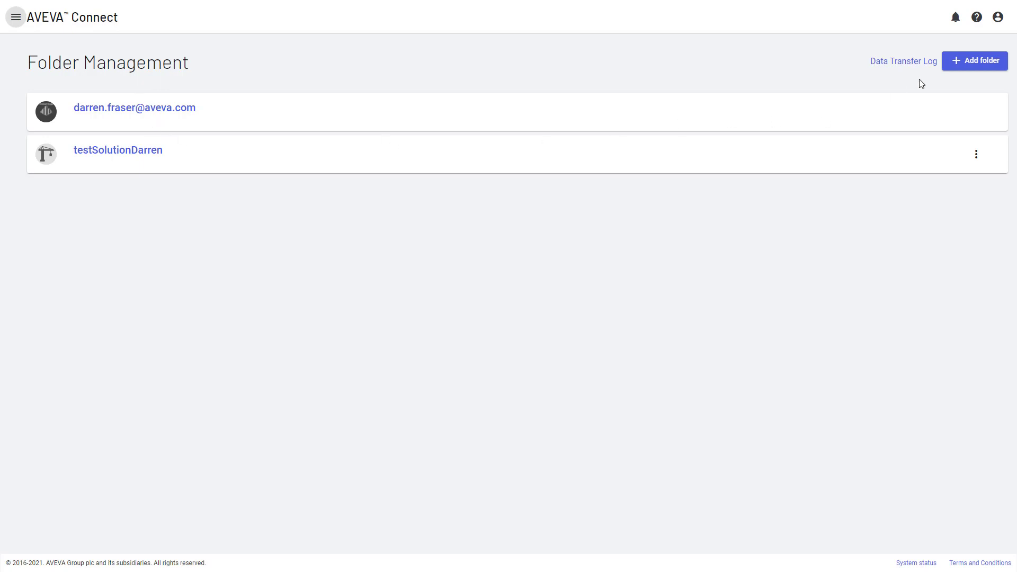
{"action": "left_click", "coordinate": [978, 62]}
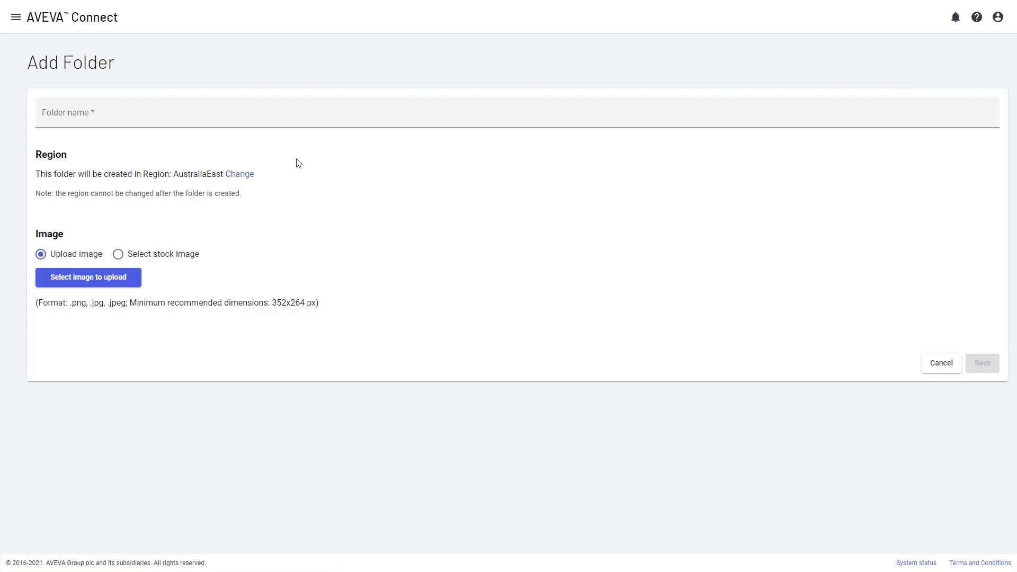
{"action": "left_click", "coordinate": [73, 110]}
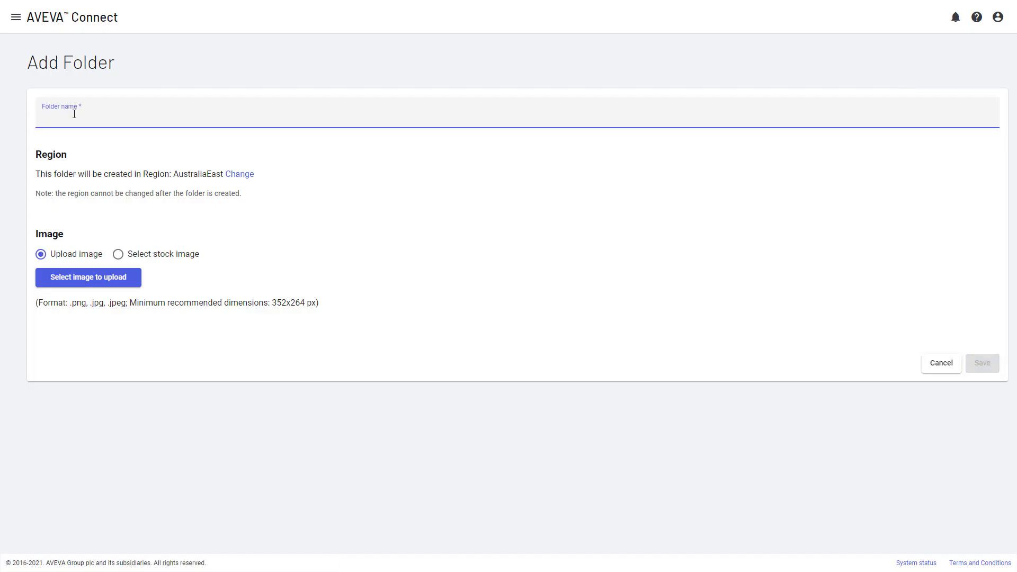
{"action": "type", "text": "Australia"}
{"action": "left_click", "coordinate": [117, 255]}
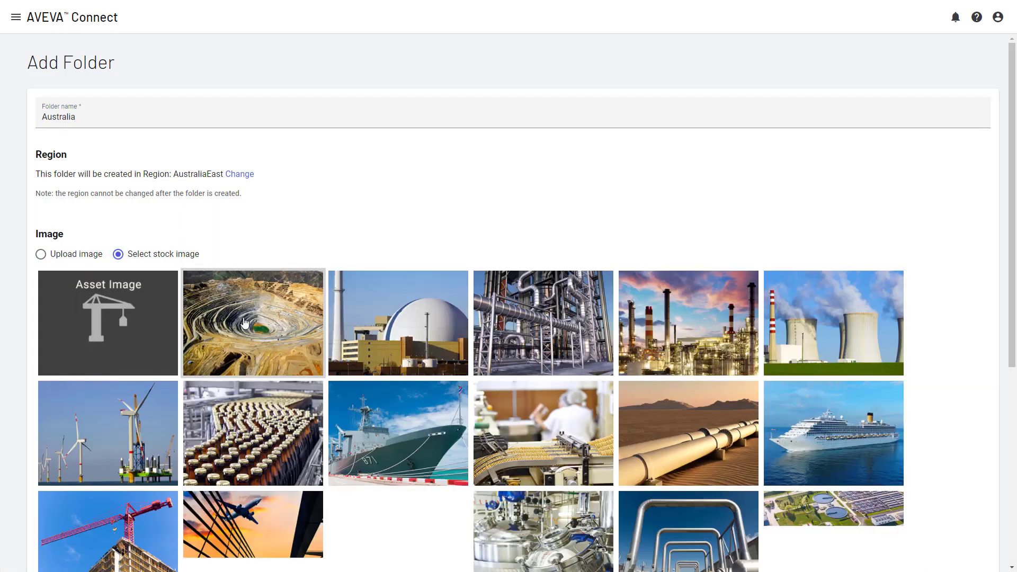
Pick the bottling-line stock image for the folder and save the new Australia folder
{"action": "scroll", "coordinate": [326, 443], "scroll_direction": "down", "scroll_amount": 4}
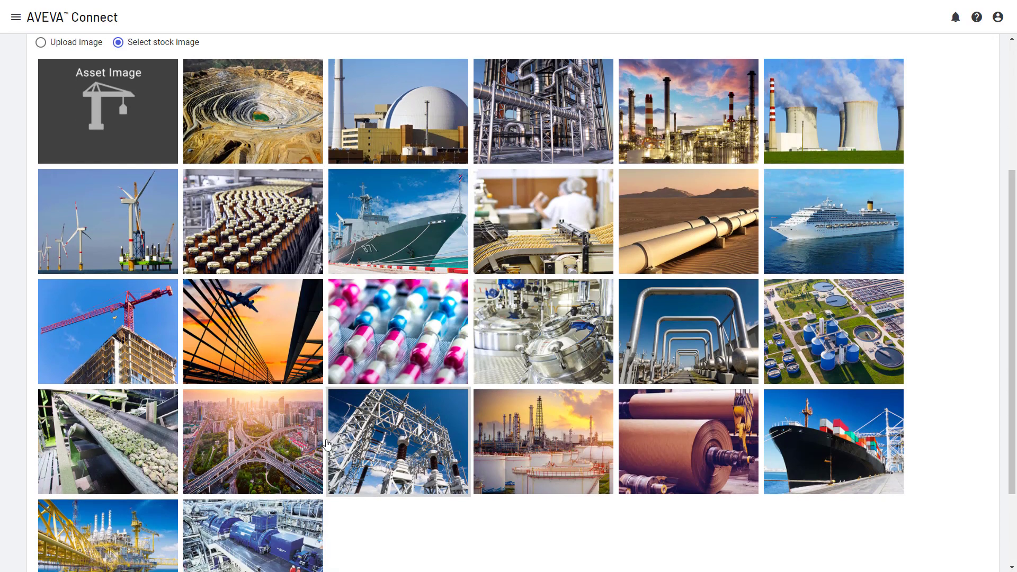
{"action": "left_click", "coordinate": [262, 243]}
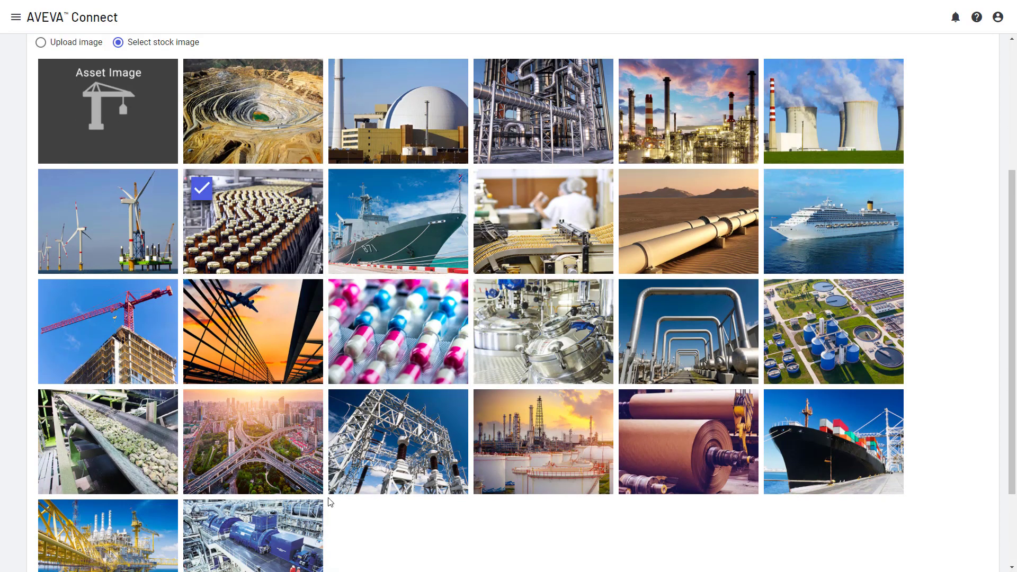
{"action": "scroll", "coordinate": [921, 500], "scroll_direction": "down", "scroll_amount": 3}
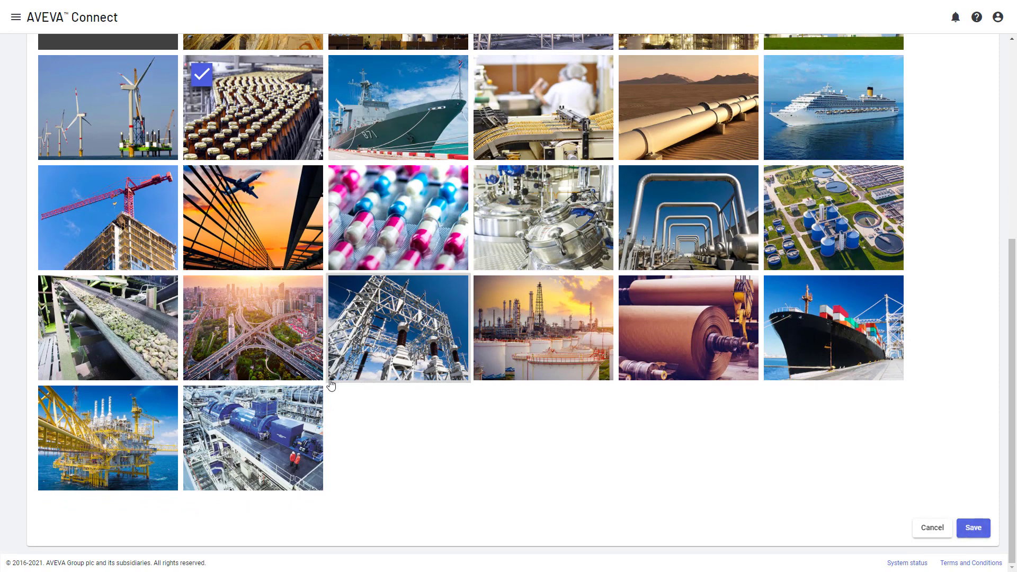
{"action": "left_click", "coordinate": [335, 289]}
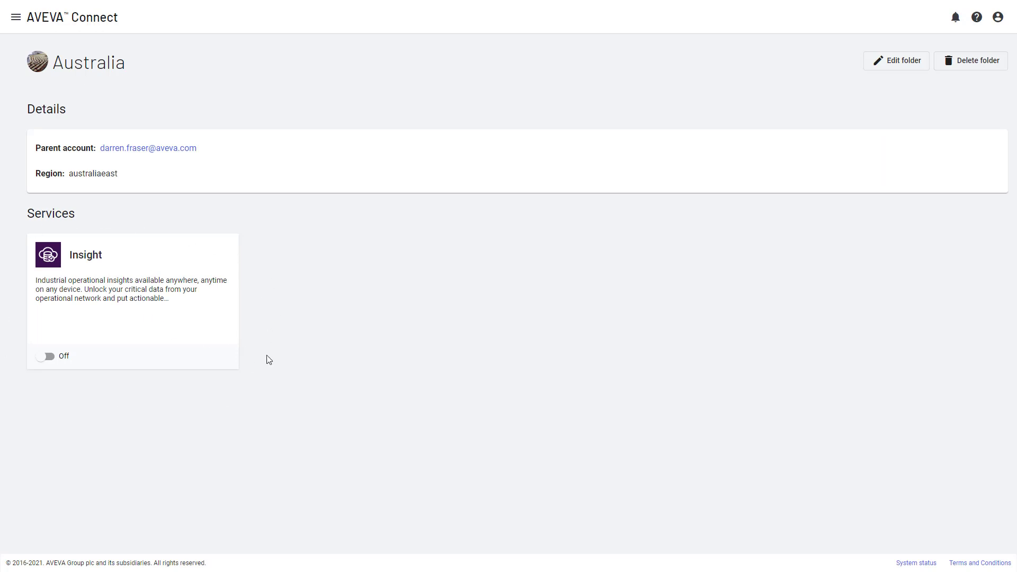
Enable the Insight service in the Australia folder, confirming the enable prompt and dismissing the tip
{"action": "left_click", "coordinate": [48, 357]}
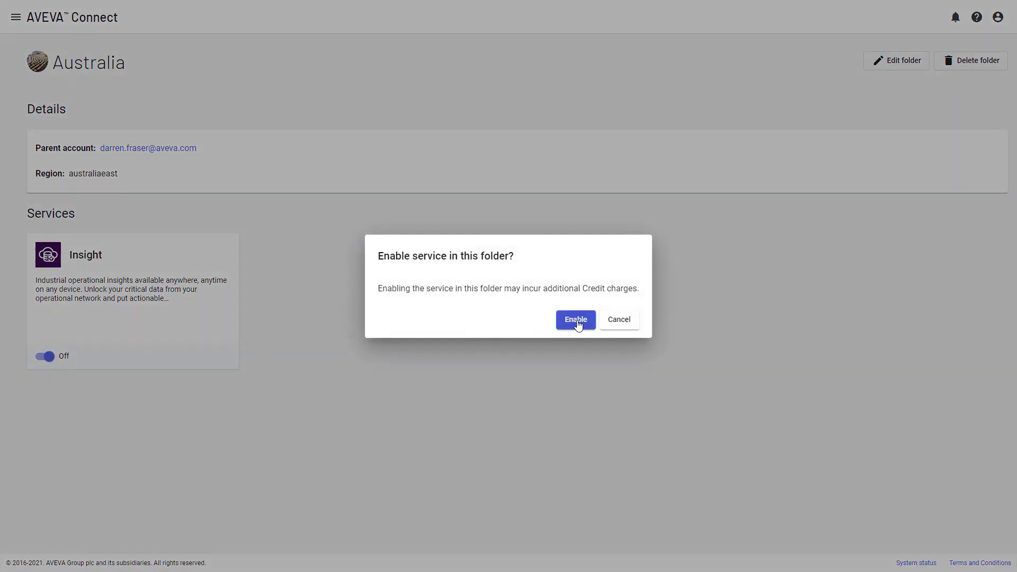
{"action": "left_click", "coordinate": [578, 325]}
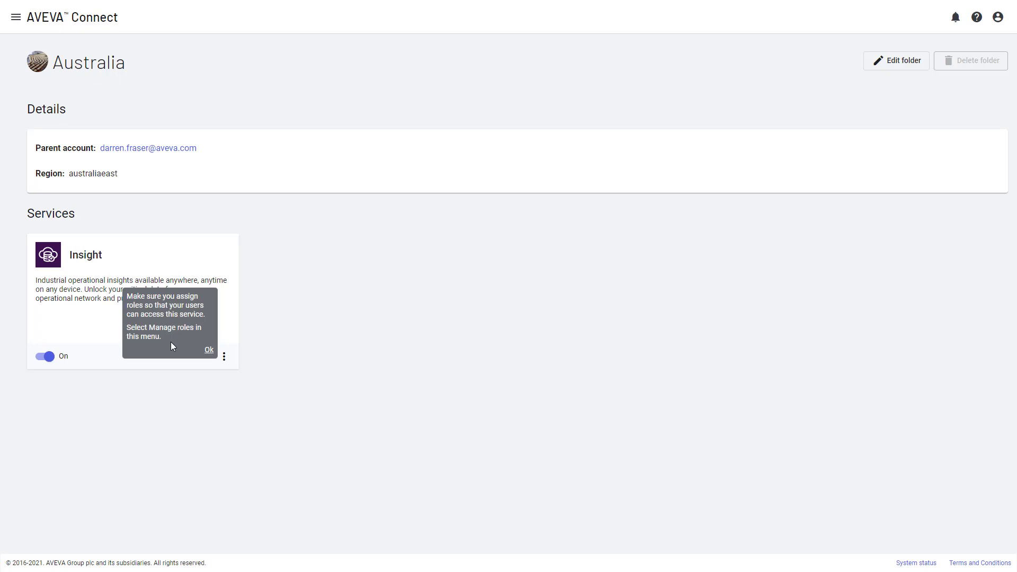
{"action": "left_click", "coordinate": [210, 351]}
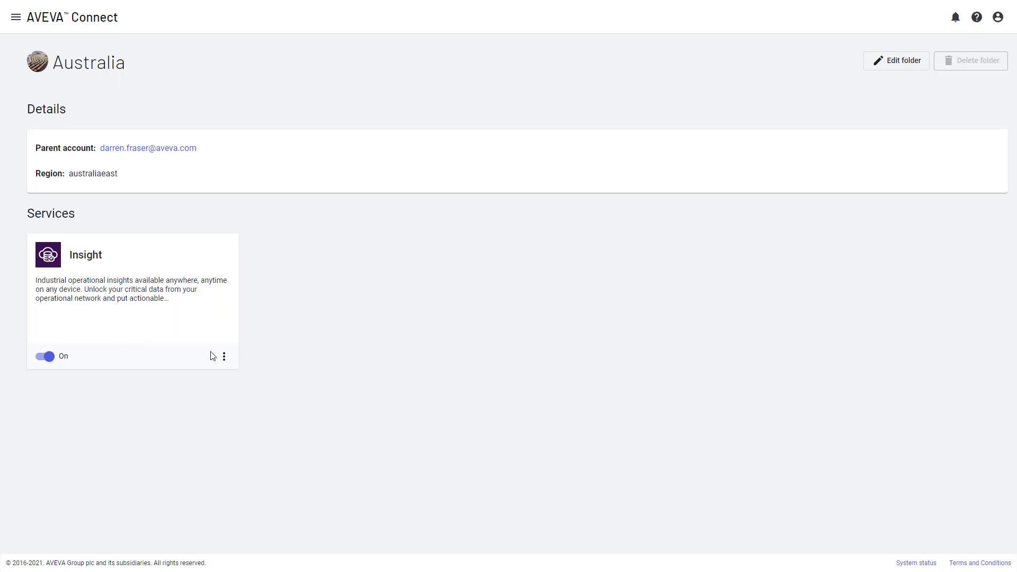
Open role management for the folder's Insight service and start assigning a new role
{"action": "left_click", "coordinate": [225, 357]}
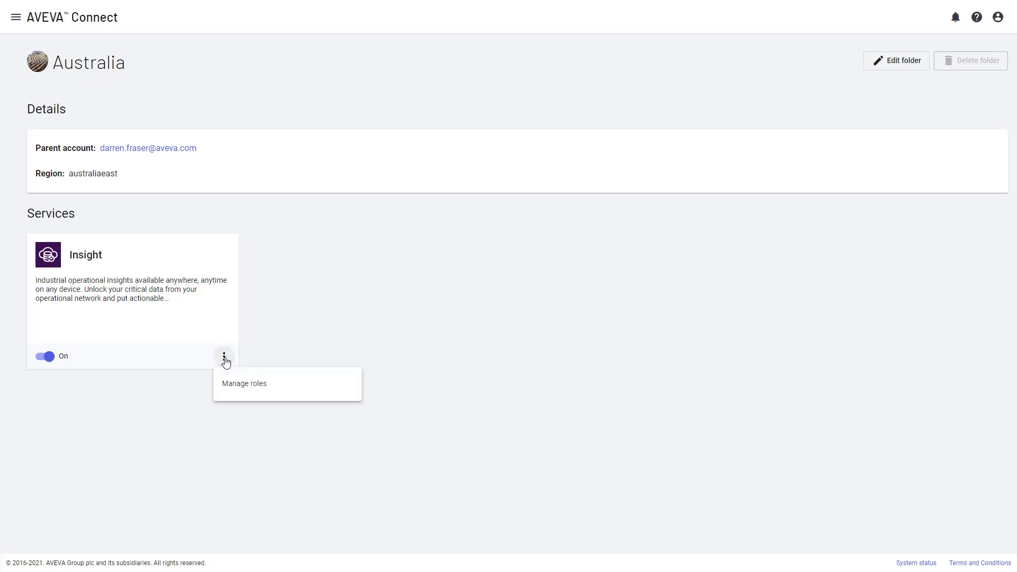
{"action": "left_click", "coordinate": [252, 389]}
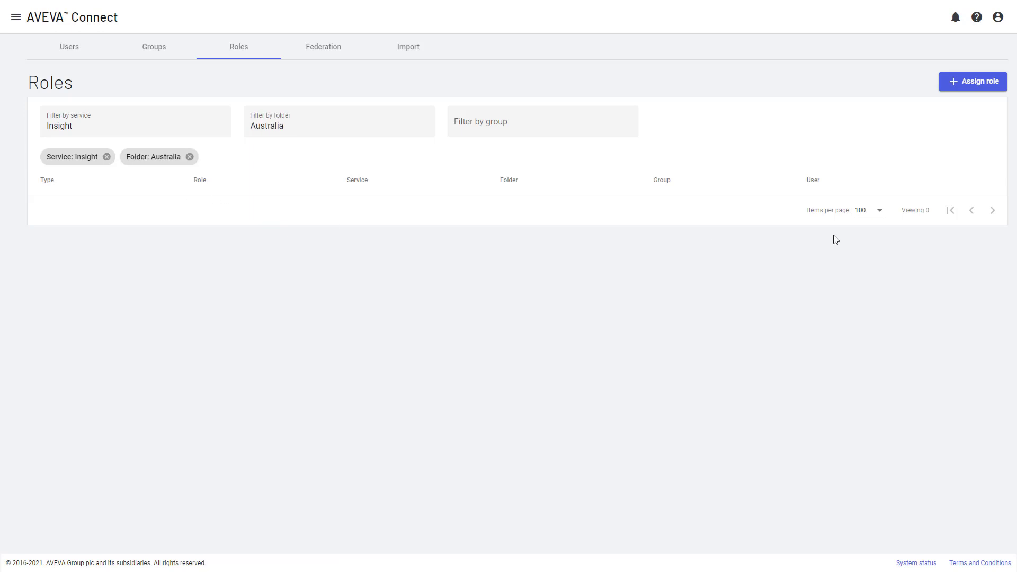
{"action": "left_click", "coordinate": [980, 87]}
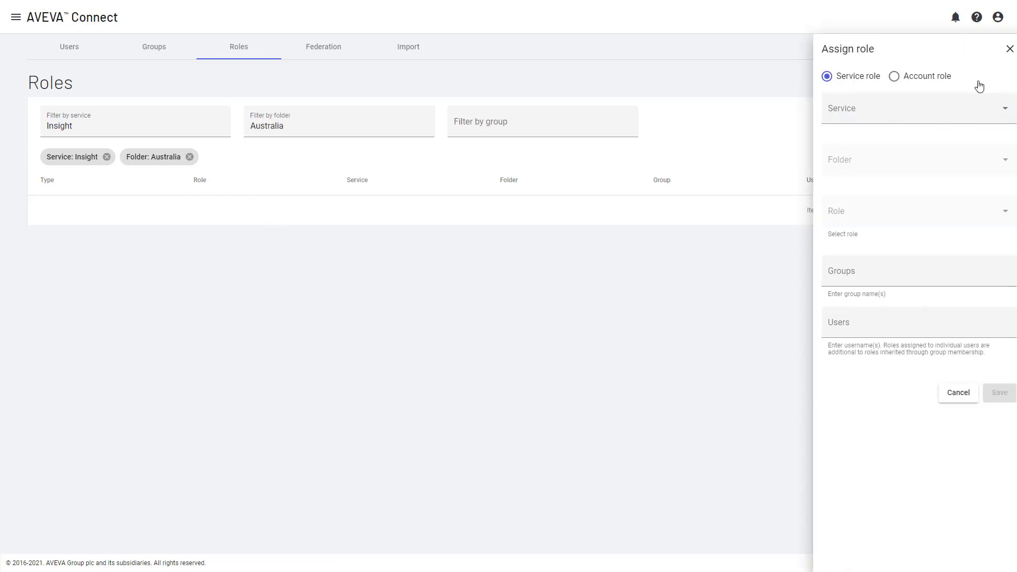
Set the service role assignment to service Insight, folder Australia and role Administrator
{"action": "left_click", "coordinate": [899, 115]}
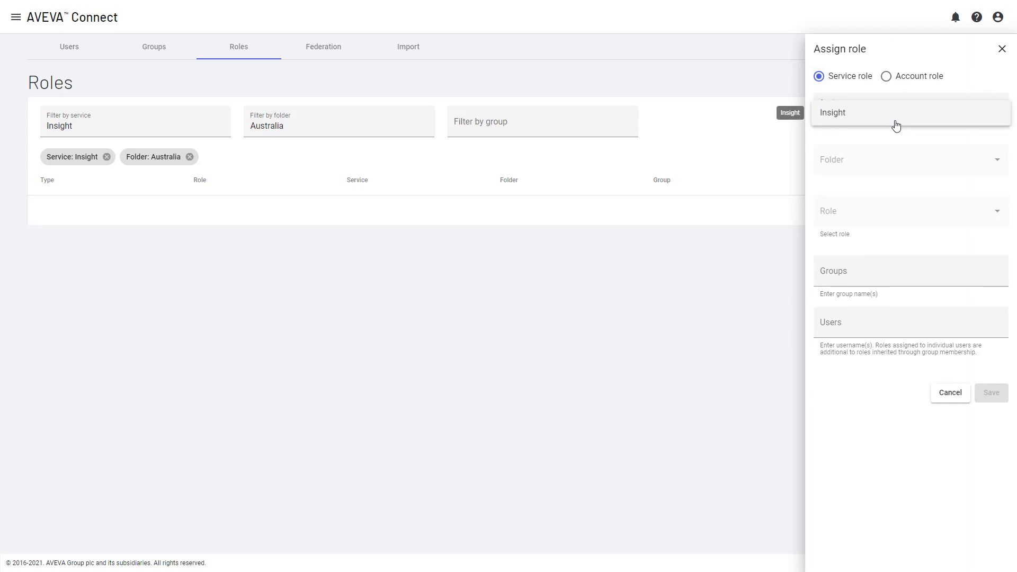
{"action": "left_click", "coordinate": [863, 115]}
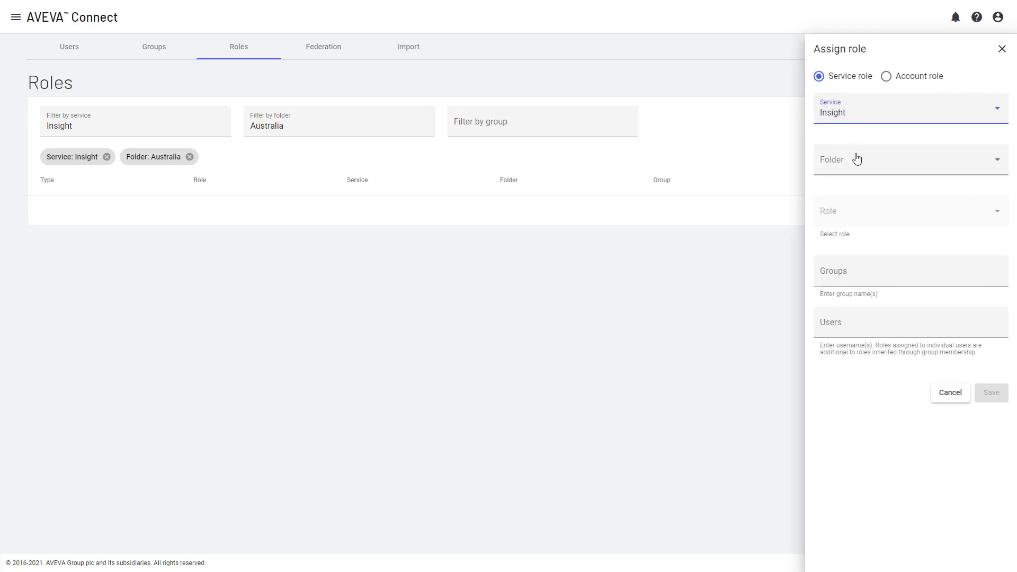
{"action": "left_click", "coordinate": [877, 162]}
{"action": "left_click", "coordinate": [851, 170]}
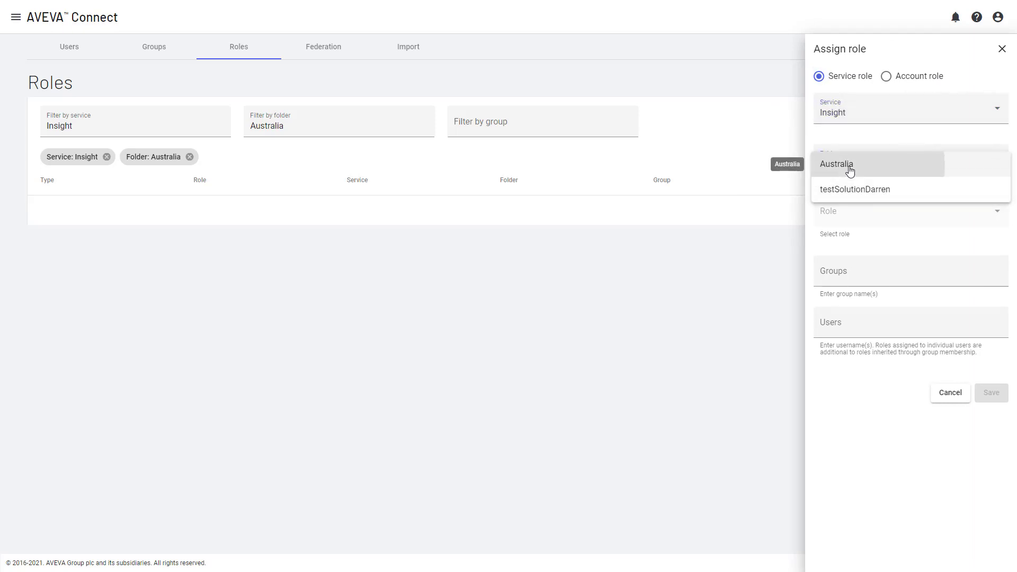
{"action": "left_click", "coordinate": [863, 215]}
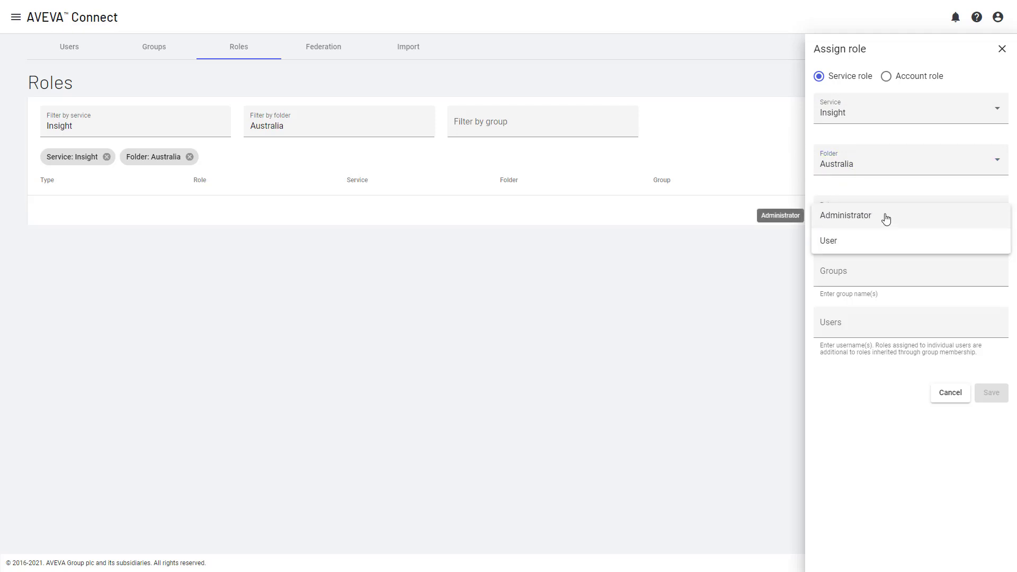
{"action": "left_click", "coordinate": [887, 218]}
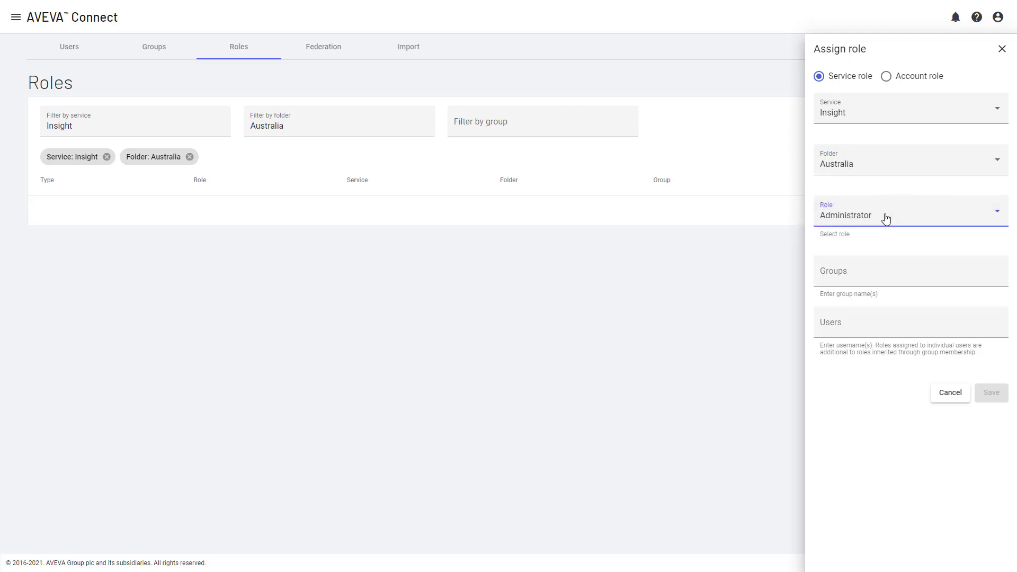
Add the signed-in user's account to the Users field and save the role assignment
{"action": "left_click", "coordinate": [853, 326]}
{"action": "type", "text": "darreb"}
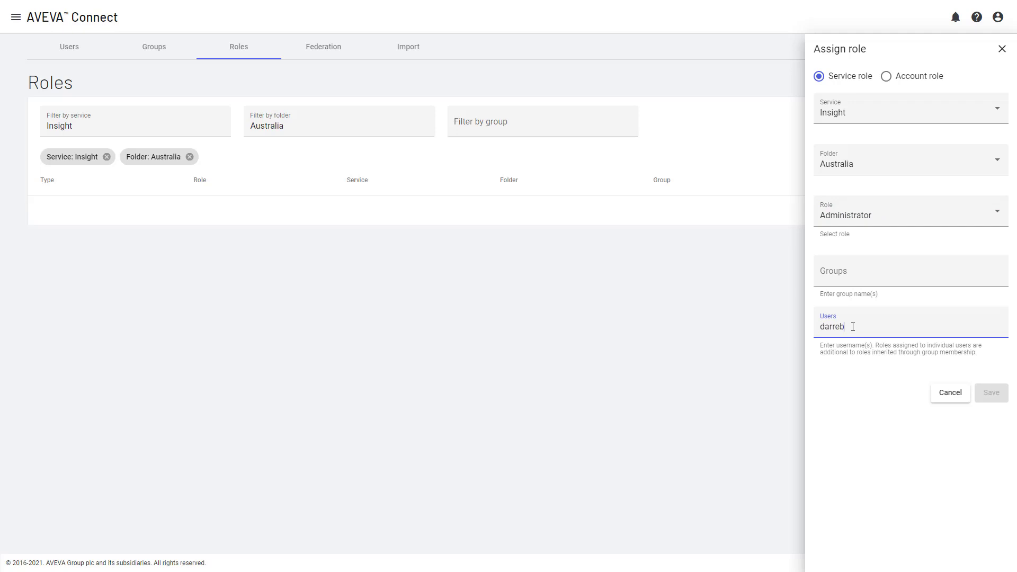
{"action": "key", "text": "BackSpace"}
{"action": "type", "text": "n"}
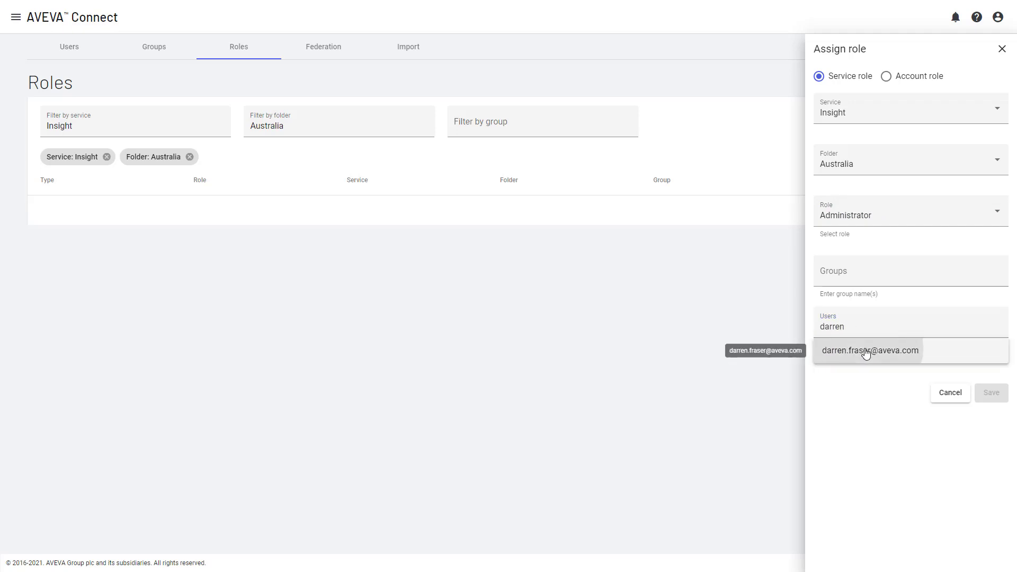
{"action": "left_click", "coordinate": [866, 354]}
{"action": "left_click", "coordinate": [995, 415]}
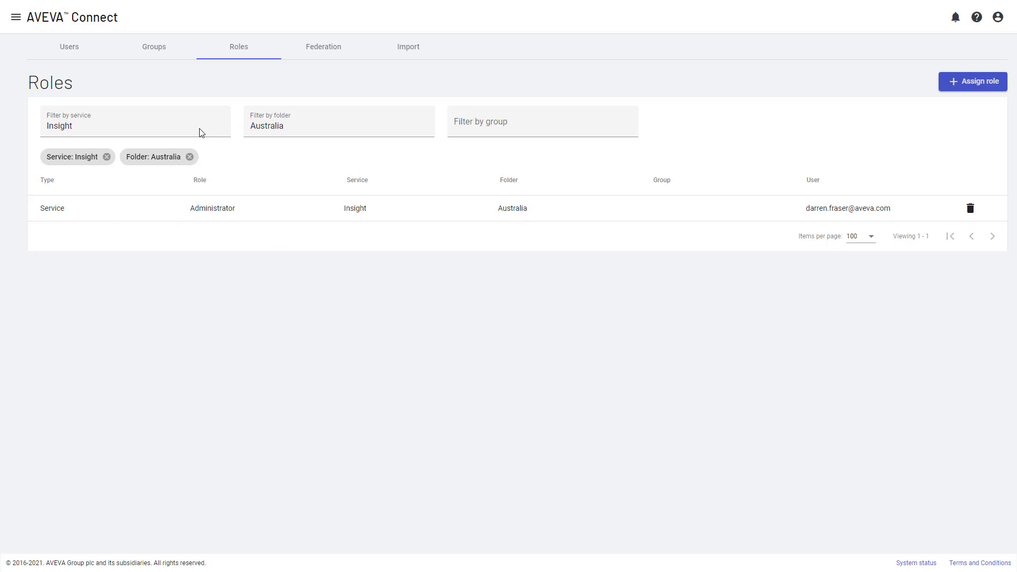
Go back to the Home page
{"action": "left_click", "coordinate": [17, 19]}
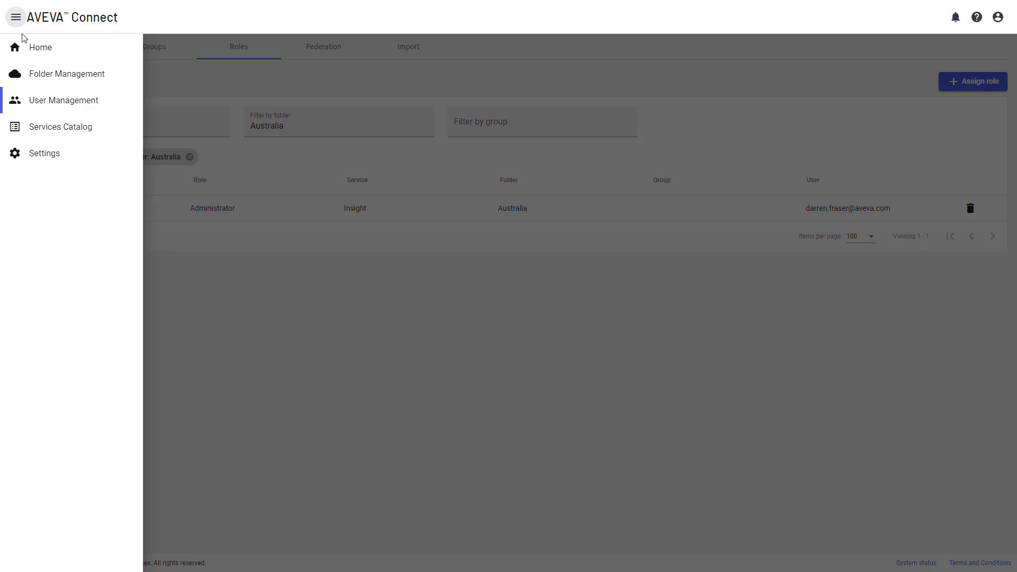
{"action": "left_click", "coordinate": [61, 50]}
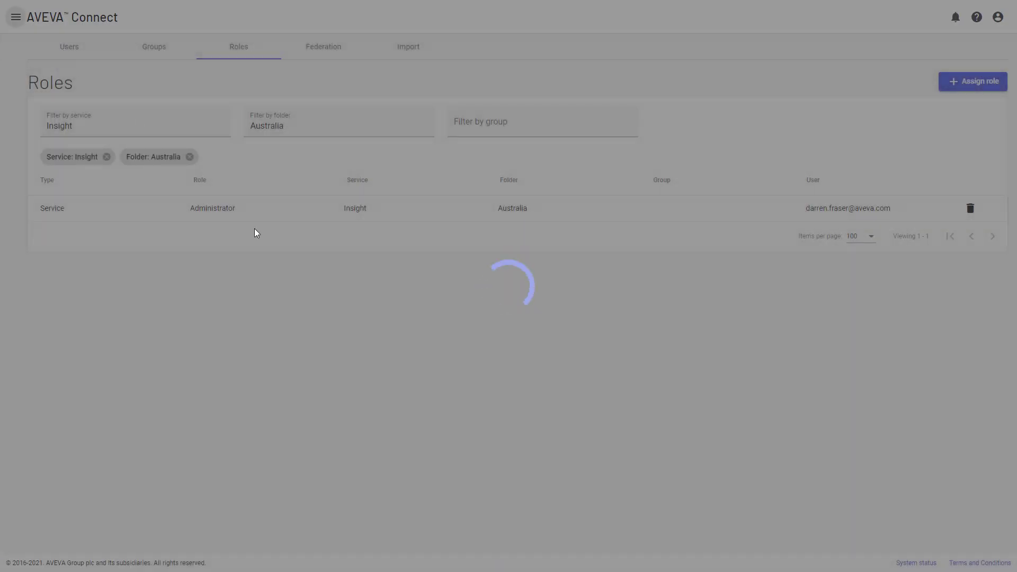
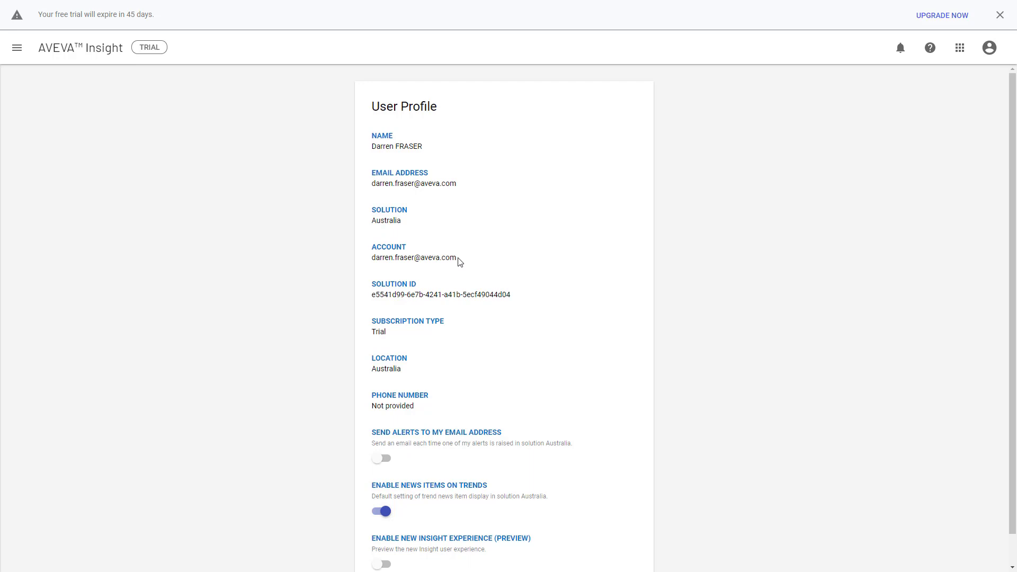
Review the account details on the Insight user profile and switch to the AVEVA Connect tab
{"action": "left_click_drag", "start_coordinate": [457, 260], "coordinate": [373, 260]}
{"action": "left_click", "coordinate": [373, 259]}
{"action": "left_click", "coordinate": [69, 53]}
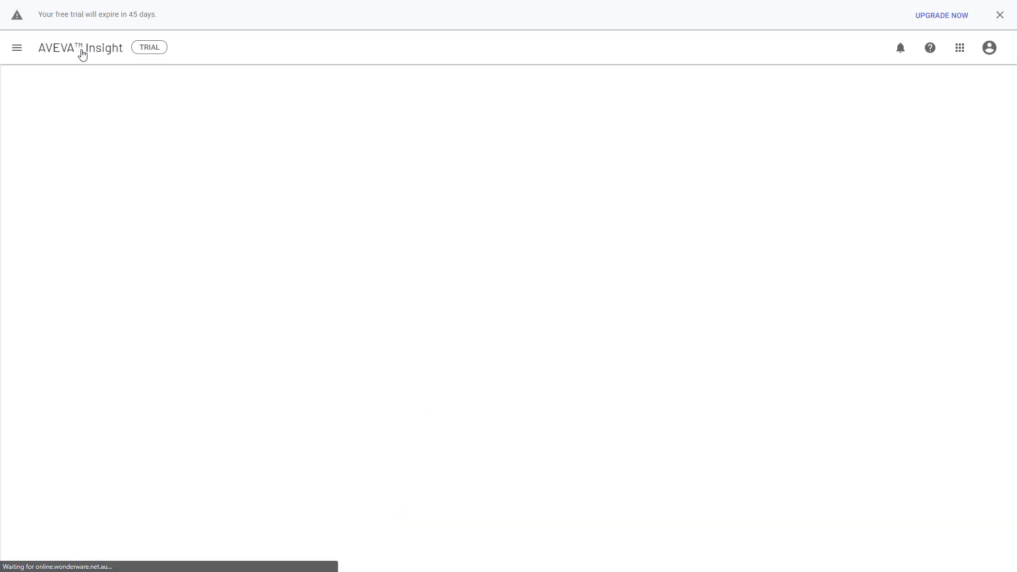
{"action": "key", "text": "ctrl+Tab"}
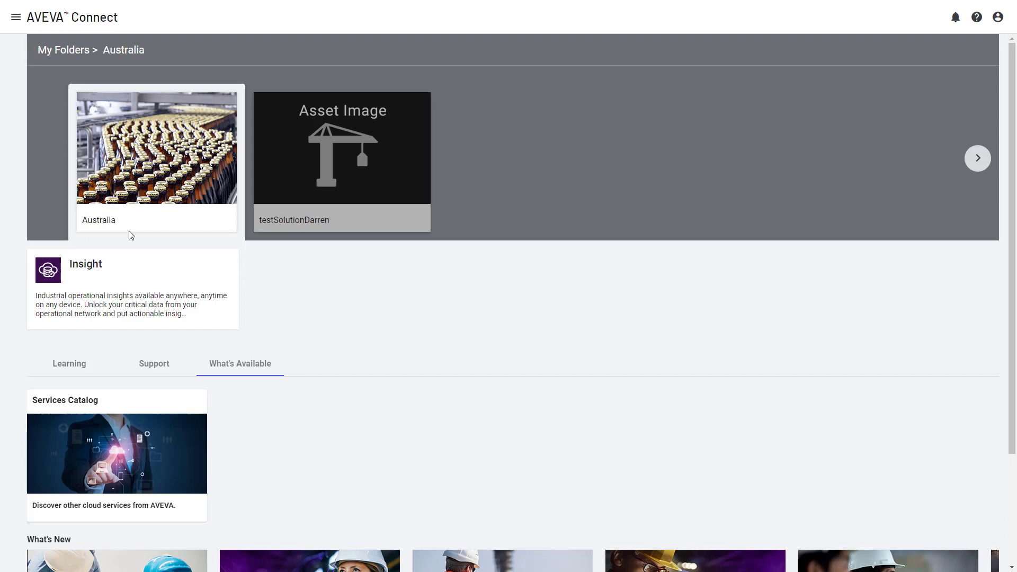
Rename the Australia folder to New South Wales through Folder Management and save the folder
{"action": "left_click", "coordinate": [15, 19]}
{"action": "left_click", "coordinate": [53, 77]}
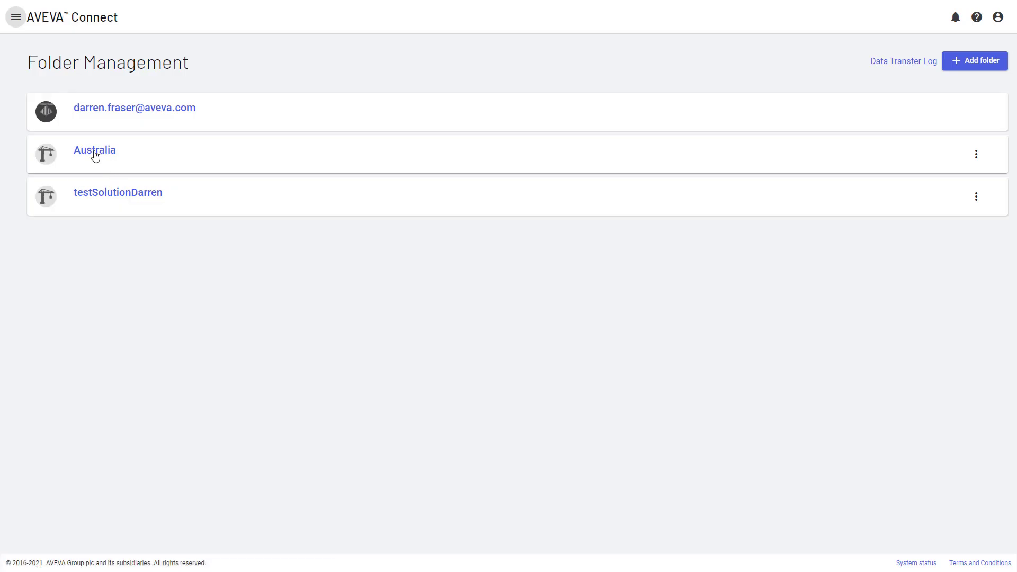
{"action": "left_click", "coordinate": [976, 153]}
{"action": "left_click", "coordinate": [871, 194]}
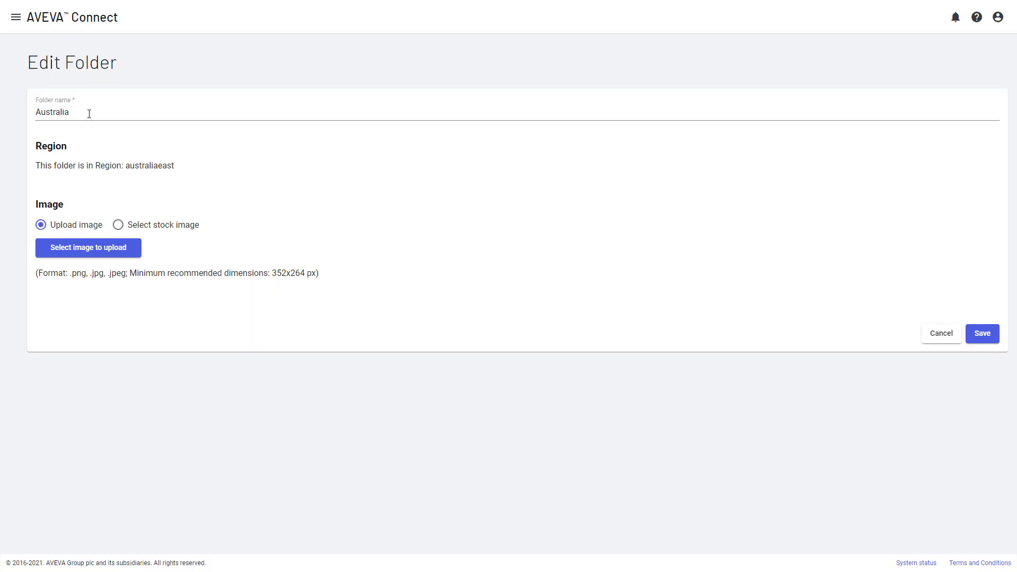
{"action": "left_click_drag", "start_coordinate": [88, 113], "coordinate": [15, 110]}
{"action": "type", "text": "New S"}
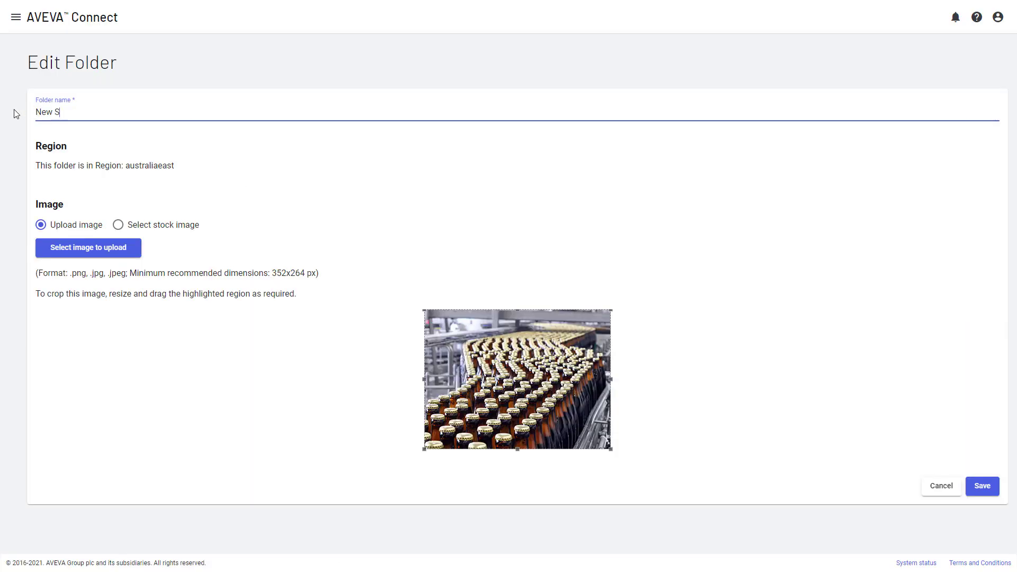
{"action": "type", "text": "outh Wales"}
{"action": "key", "text": "Tab"}
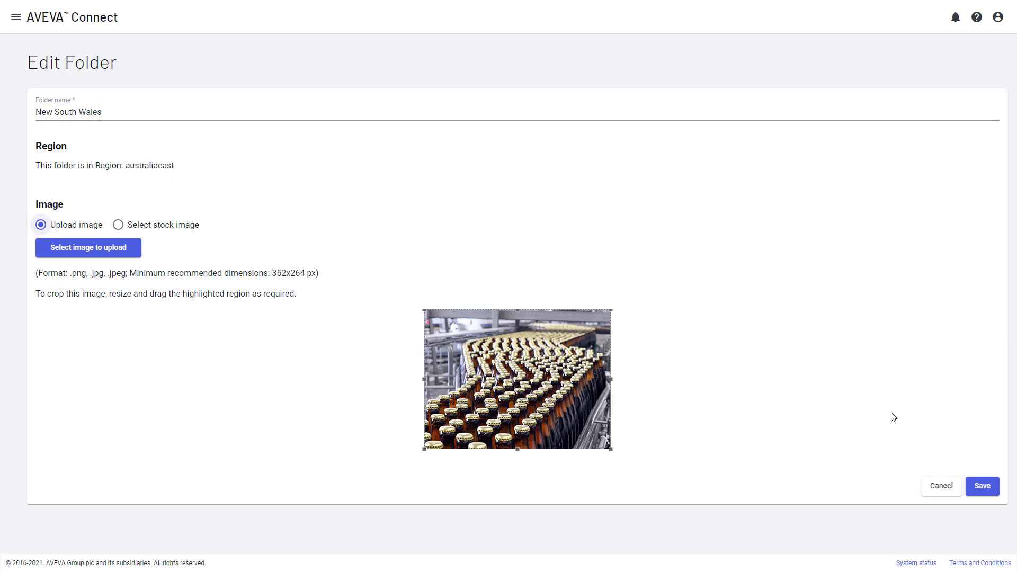
{"action": "left_click", "coordinate": [983, 488]}
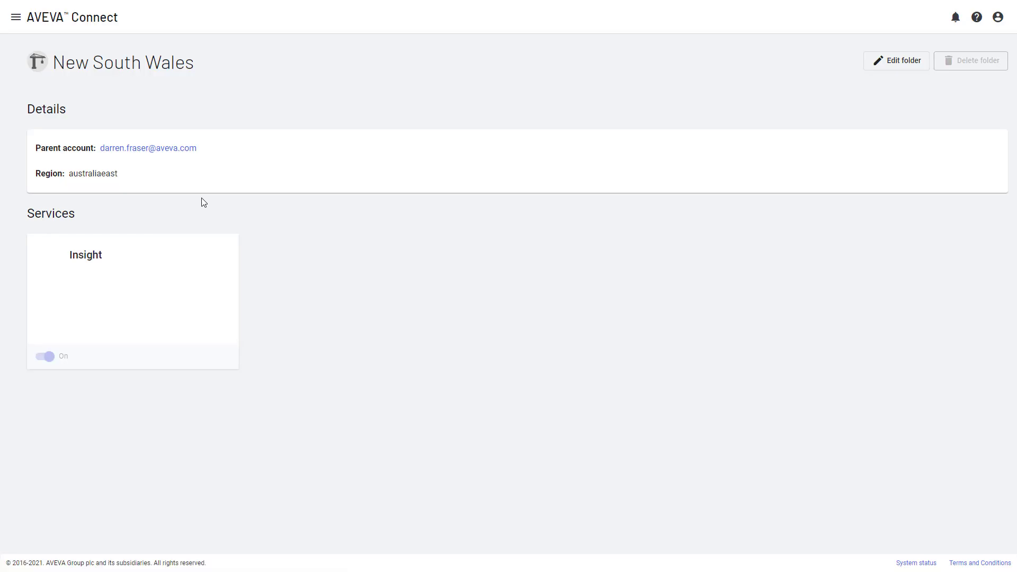
Open the Insight service from the Connect home page and switch to the New South Wales solution
{"action": "left_click", "coordinate": [51, 23]}
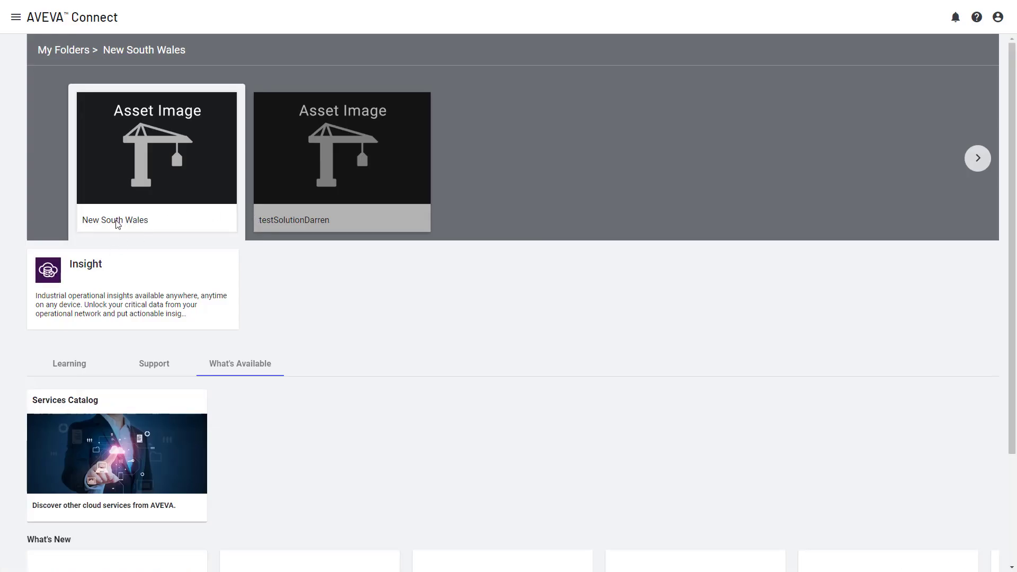
{"action": "left_click", "coordinate": [214, 250]}
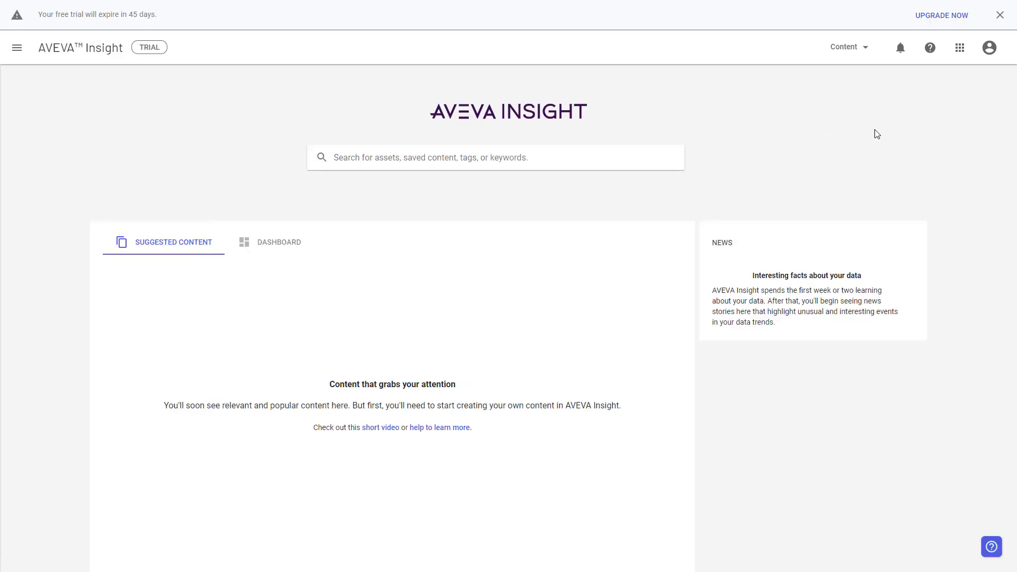
{"action": "left_click", "coordinate": [989, 51]}
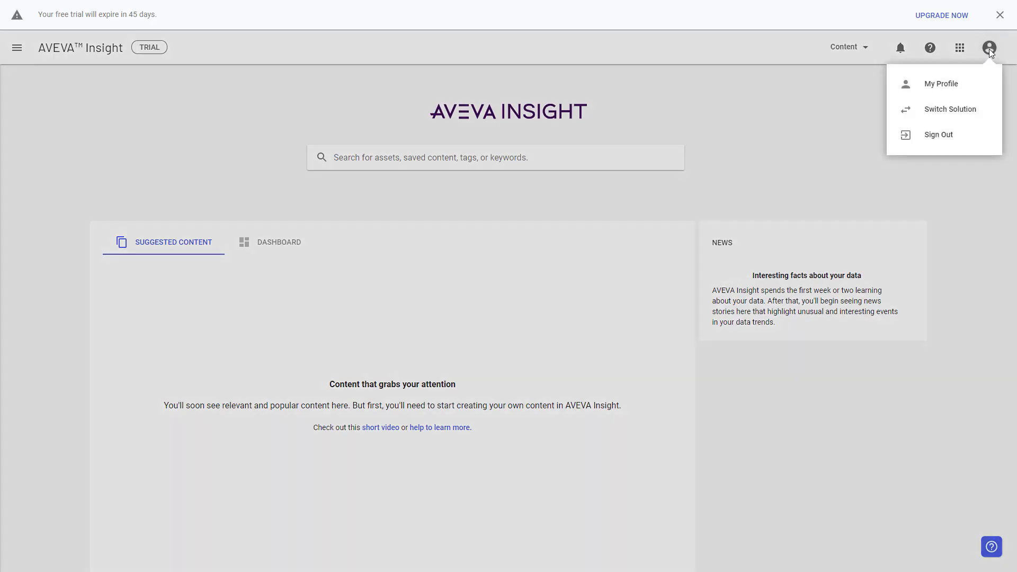
{"action": "left_click", "coordinate": [934, 113]}
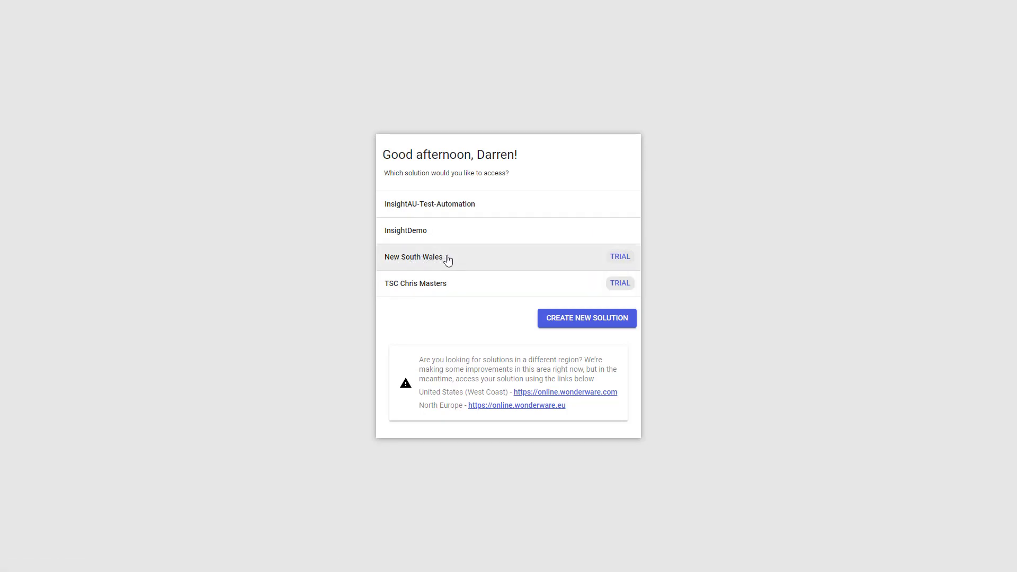
{"action": "right_click", "coordinate": [306, 226]}
{"action": "left_click", "coordinate": [339, 249]}
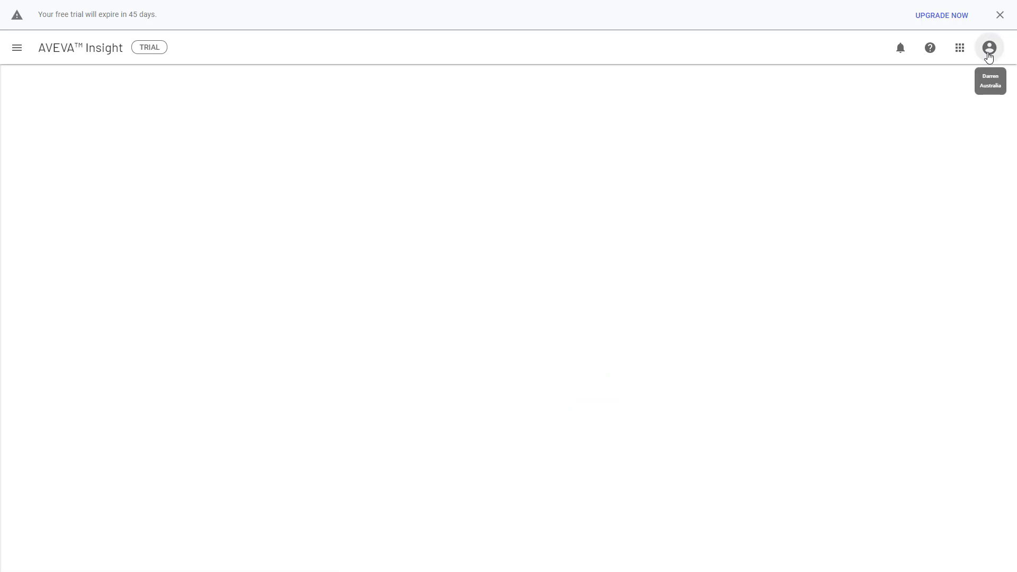
Return to the solution selector from the account menu and start creating a new solution
{"action": "left_click", "coordinate": [988, 50]}
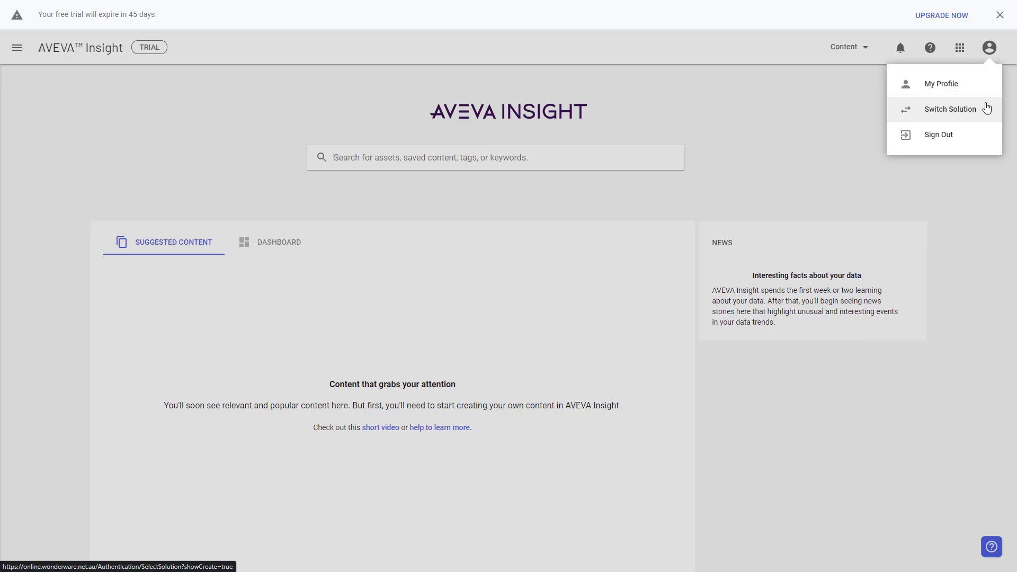
{"action": "left_click", "coordinate": [861, 113]}
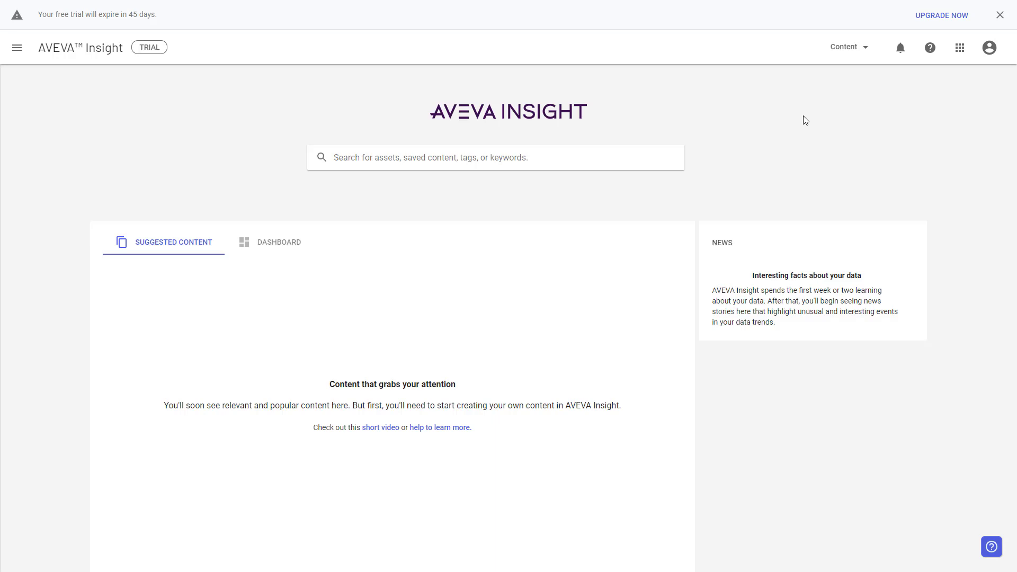
{"action": "left_click", "coordinate": [990, 48]}
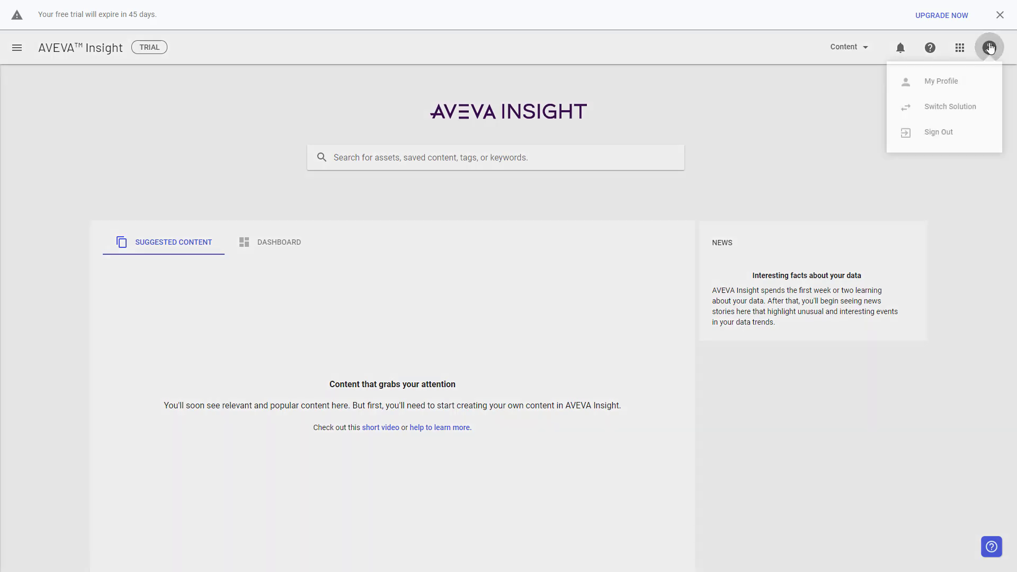
{"action": "left_click", "coordinate": [916, 109]}
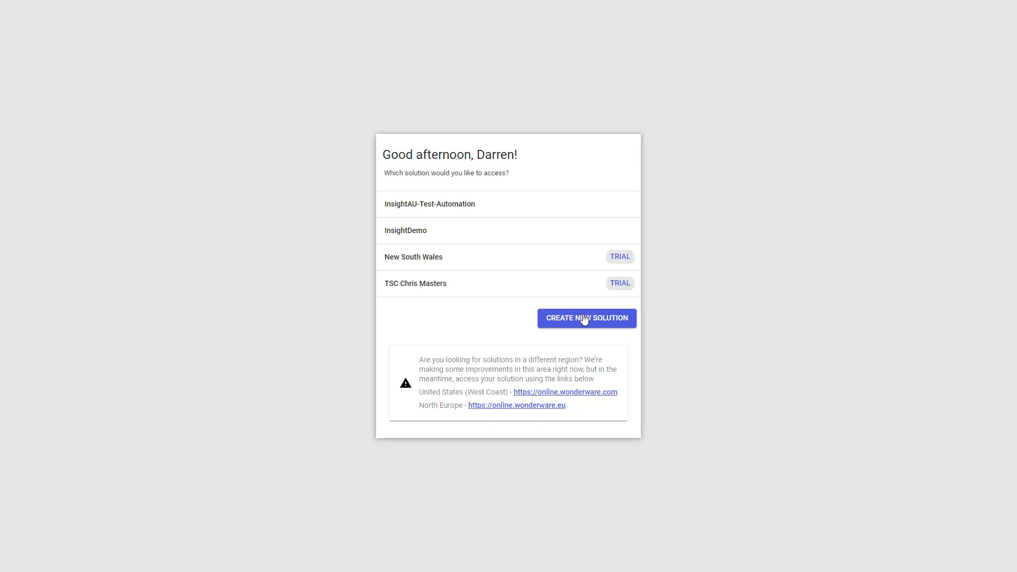
{"action": "left_click", "coordinate": [585, 319]}
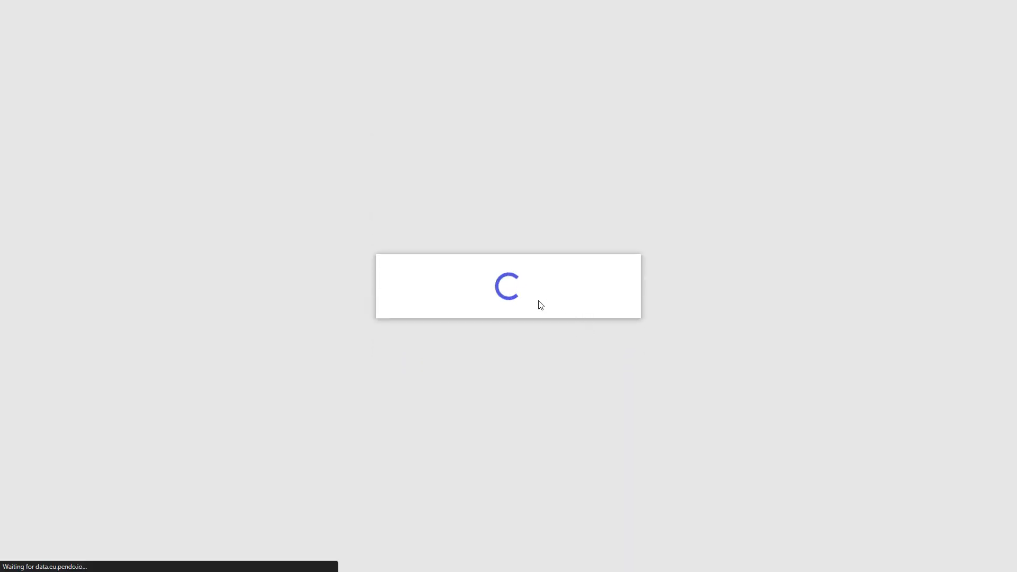